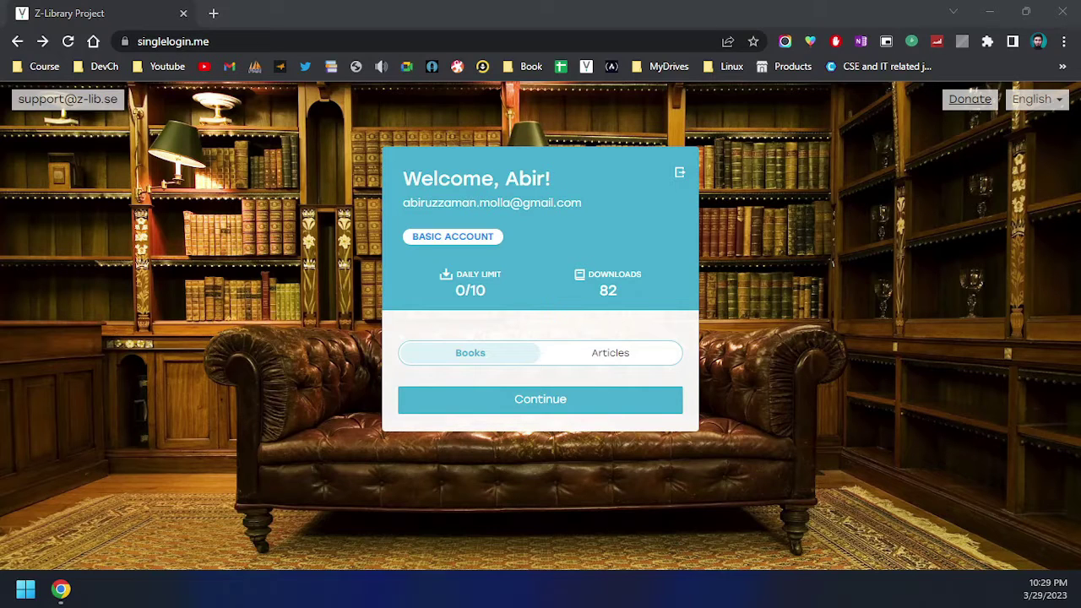
- Continue to the Books library from the welcome page and open the account's profile editing page
left_click(540, 400)
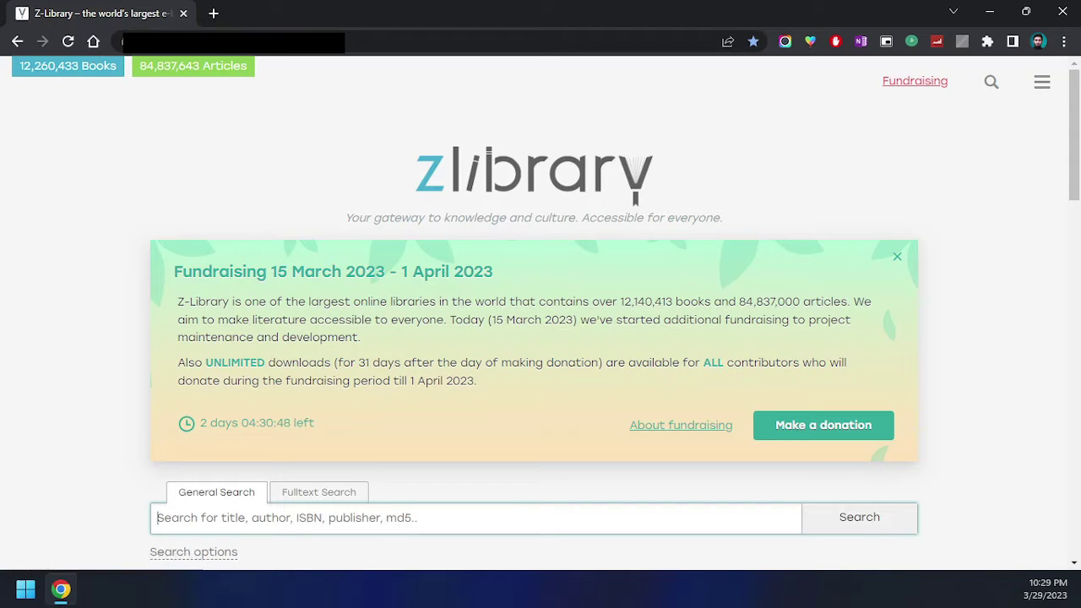
scroll(540, 313, "down", 3)
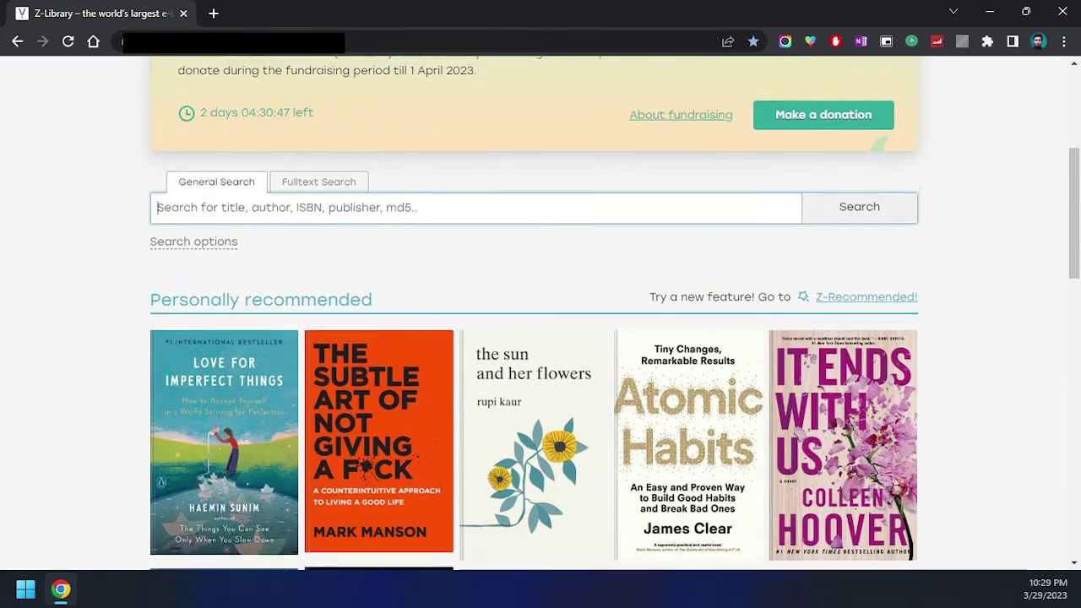
scroll(540, 313, "up", 3)
mouse_move(1041, 82)
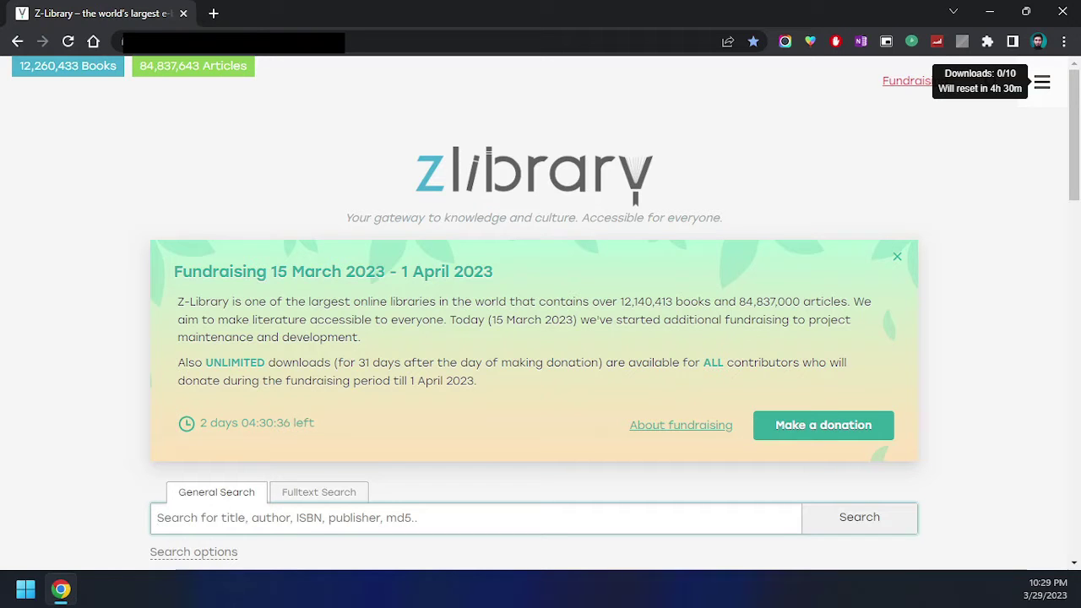
left_click(1043, 82)
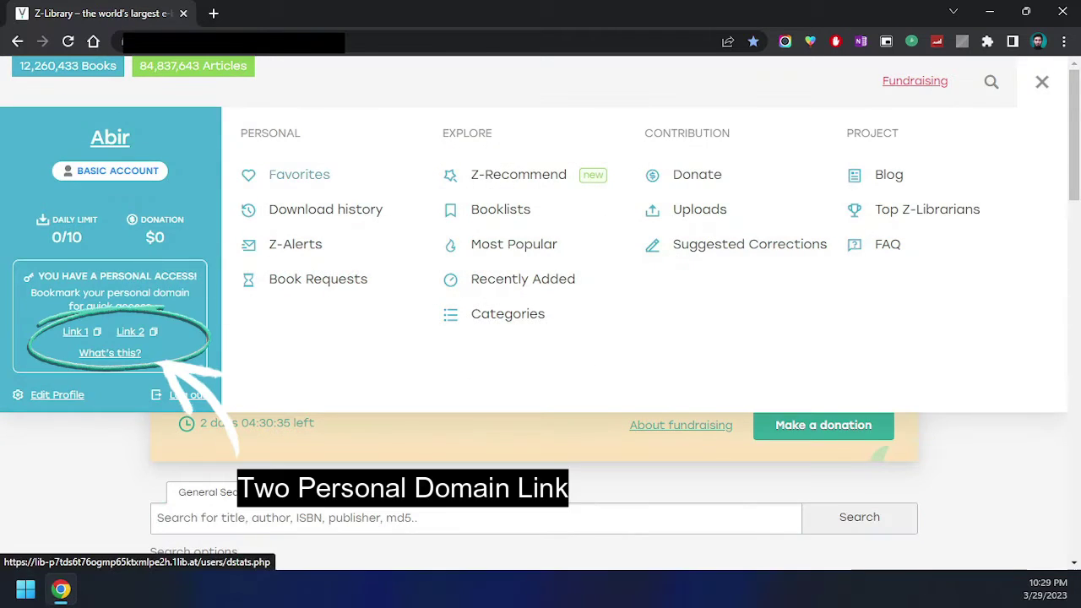
left_click(58, 394)
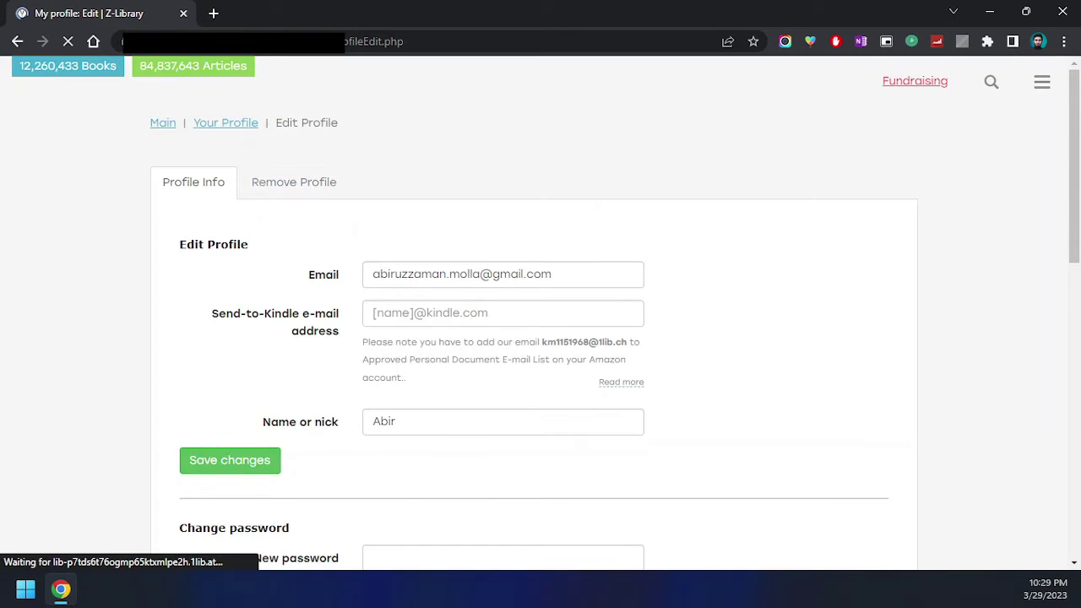
- Open the connection guide for the personal Telegram bot and follow its link to the BotFather chat in Telegram
scroll(540, 313, "down", 5)
scroll(541, 312, "down", 5)
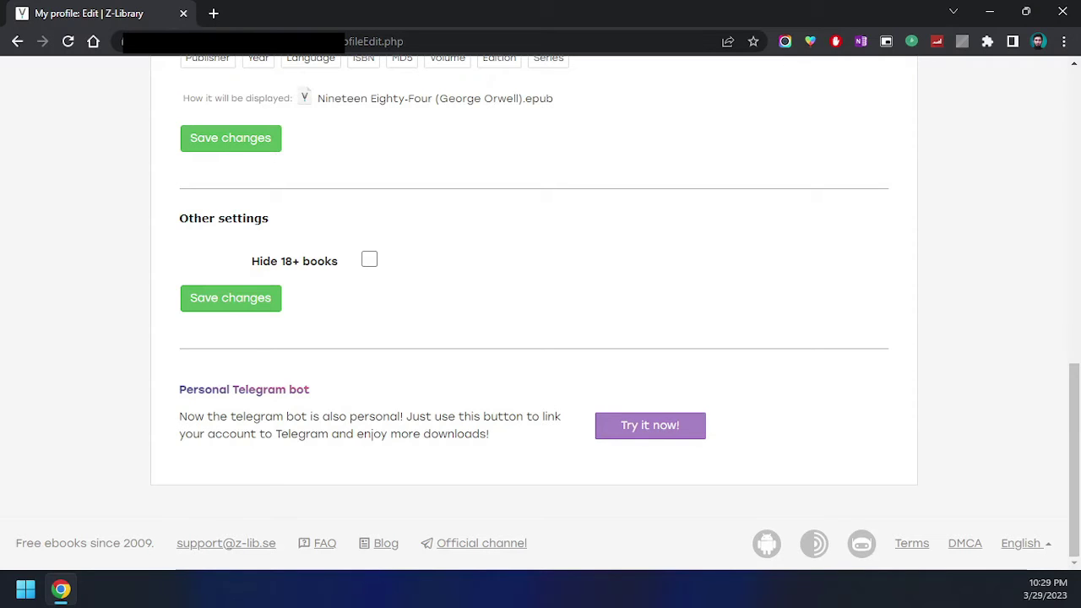
left_click(650, 425)
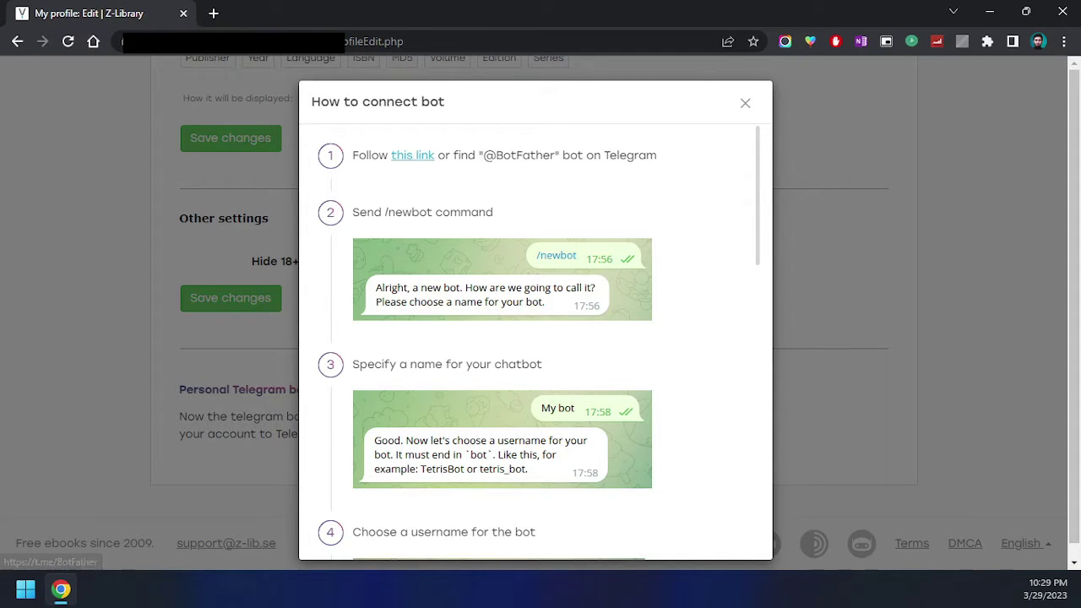
left_click(413, 156)
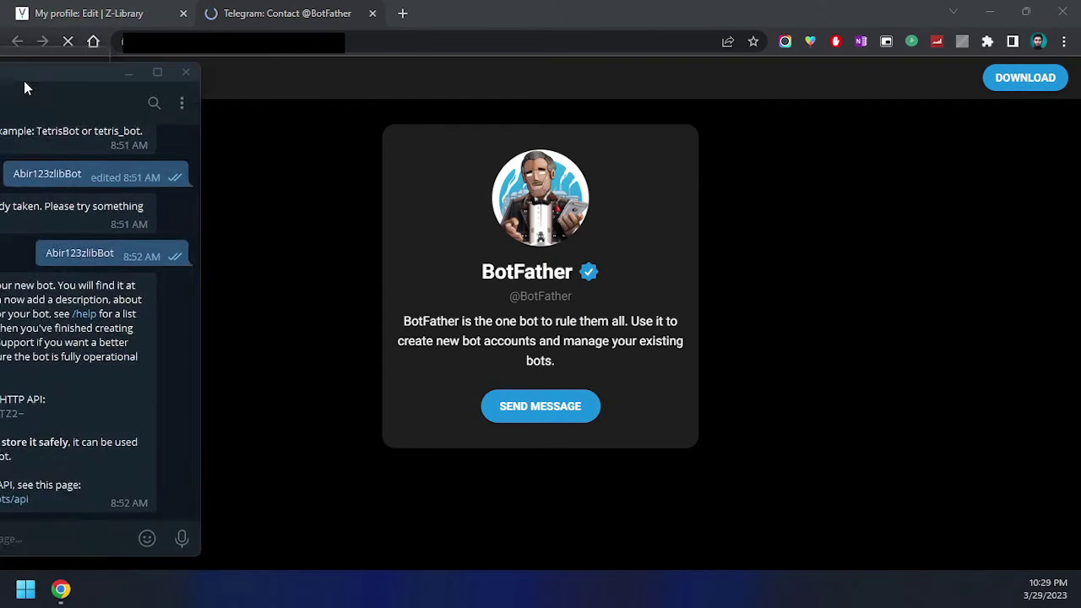
left_click_drag(24, 81, 475, 52)
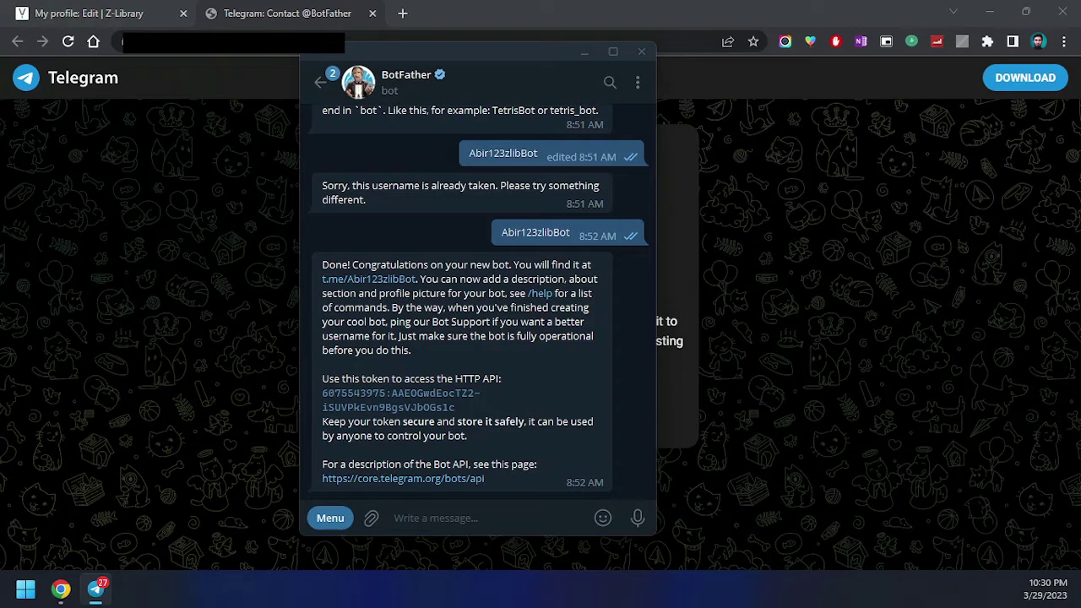
- Review the remaining steps of the bot connection guide in the browser and return to the BotFather chat in Telegram
left_click(101, 13)
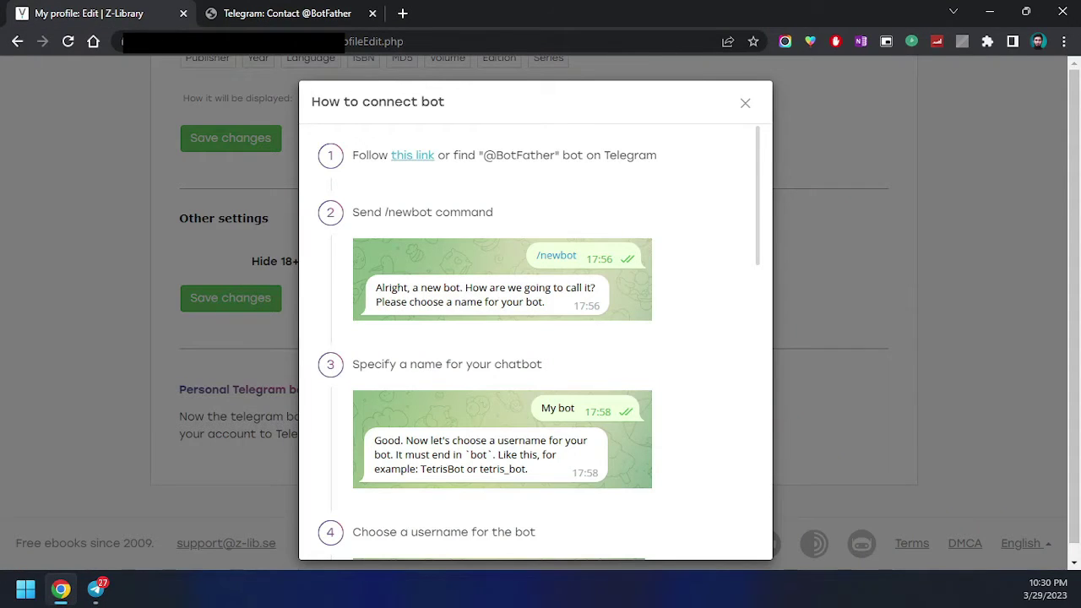
scroll(536, 338, "down", 3)
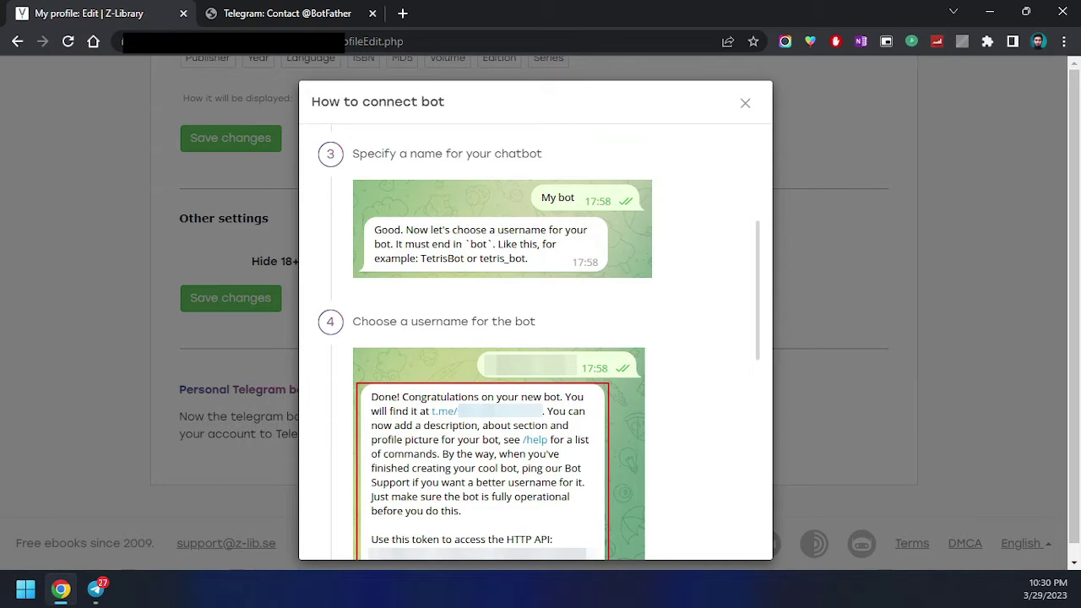
scroll(535, 338, "down", 5)
scroll(536, 338, "up", 1)
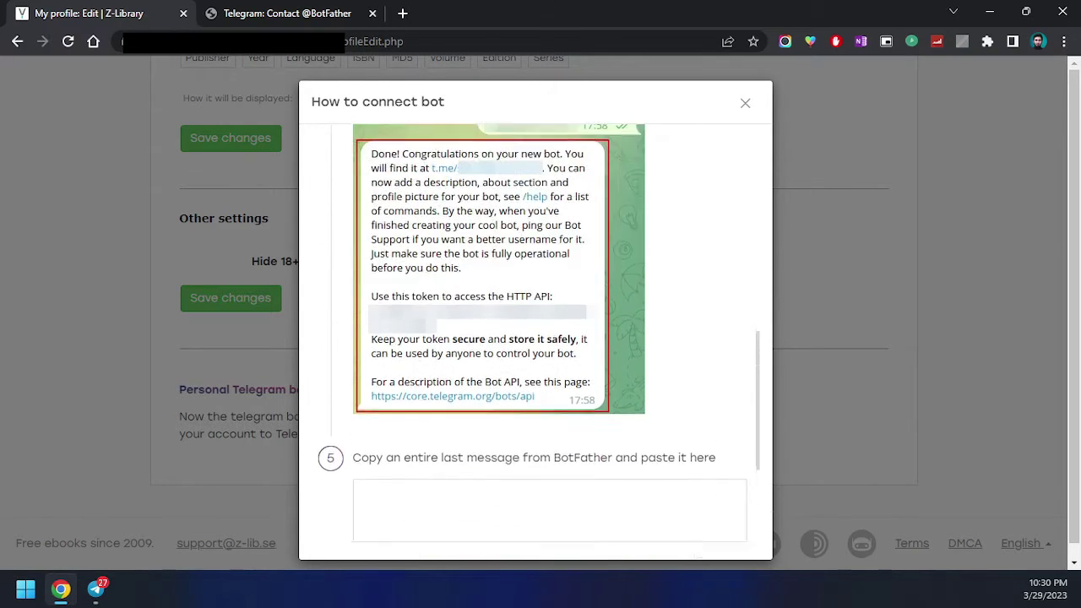
scroll(539, 338, "up", 2)
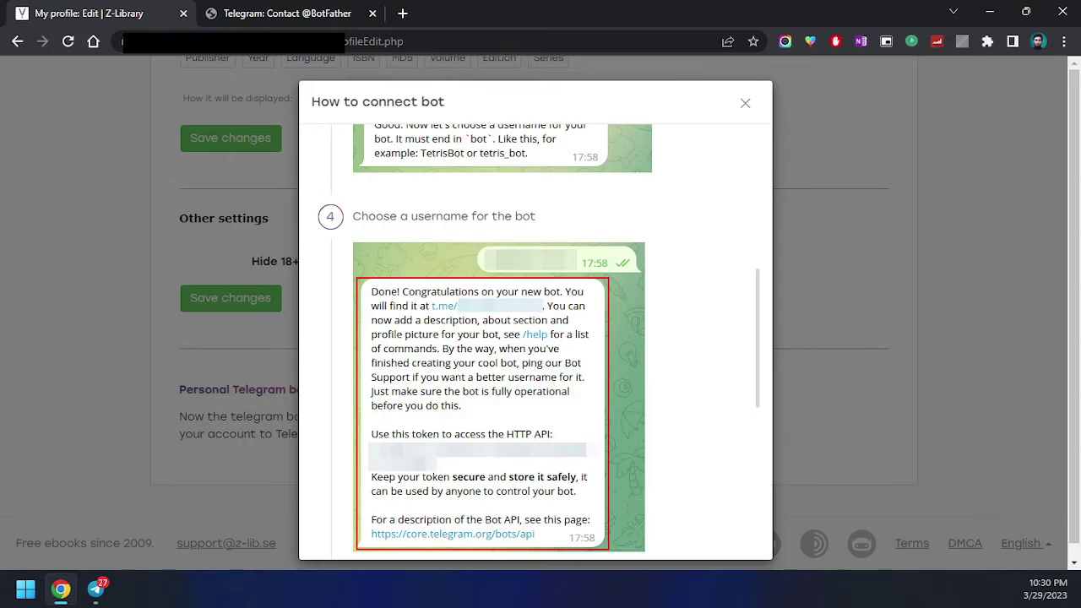
scroll(536, 338, "up", 2)
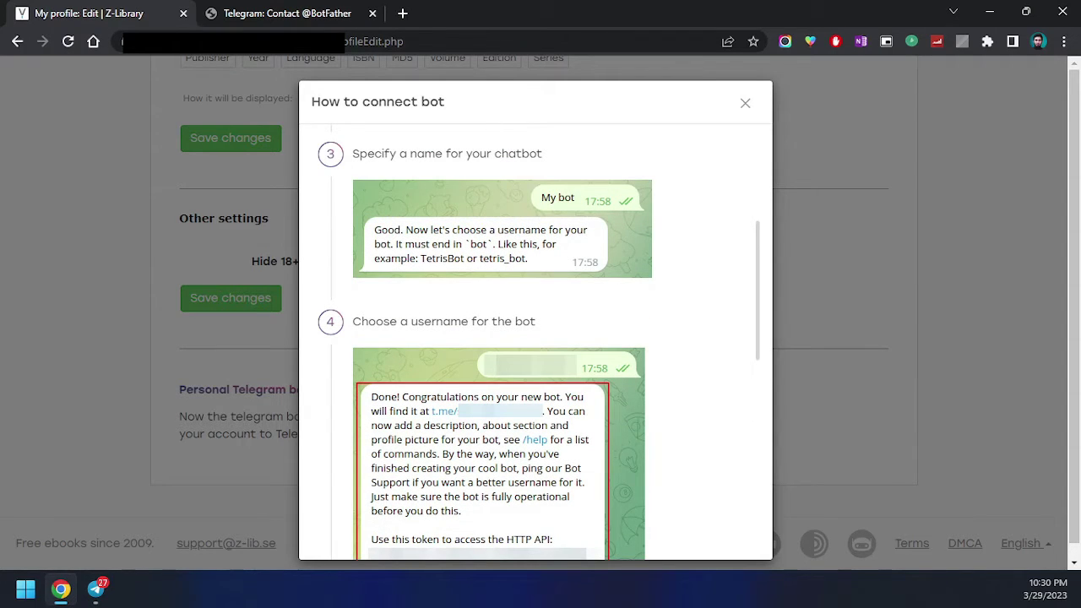
left_click(96, 589)
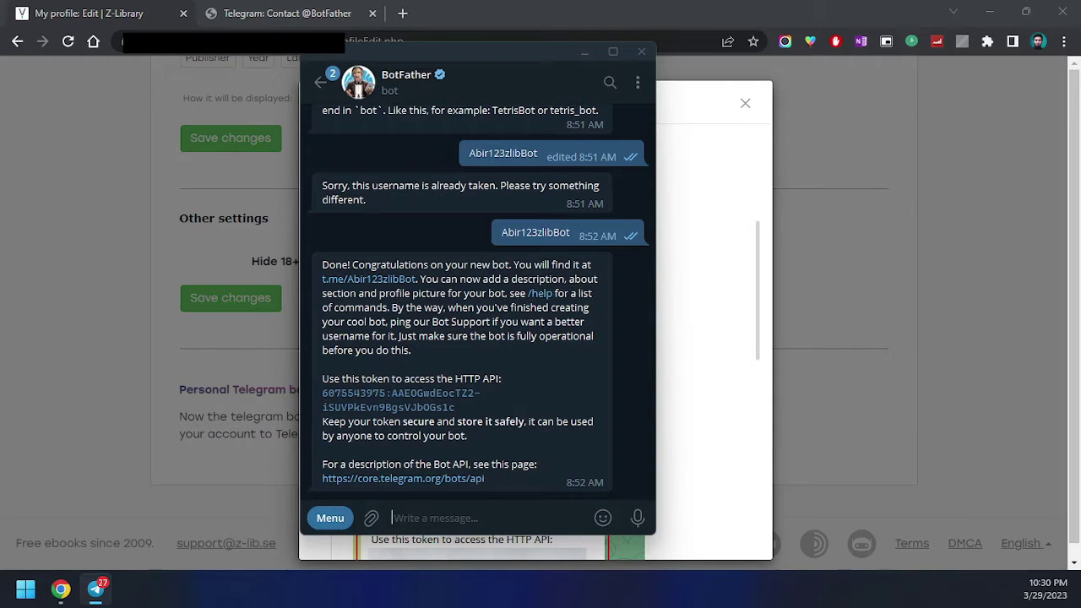
left_click_drag(571, 233, 502, 234)
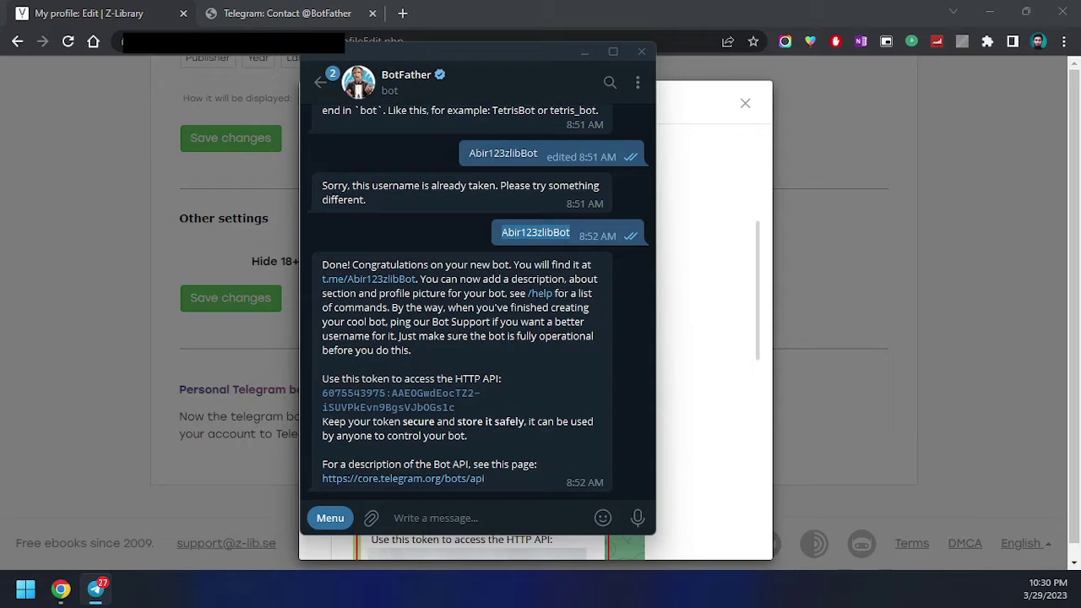
left_click(371, 518)
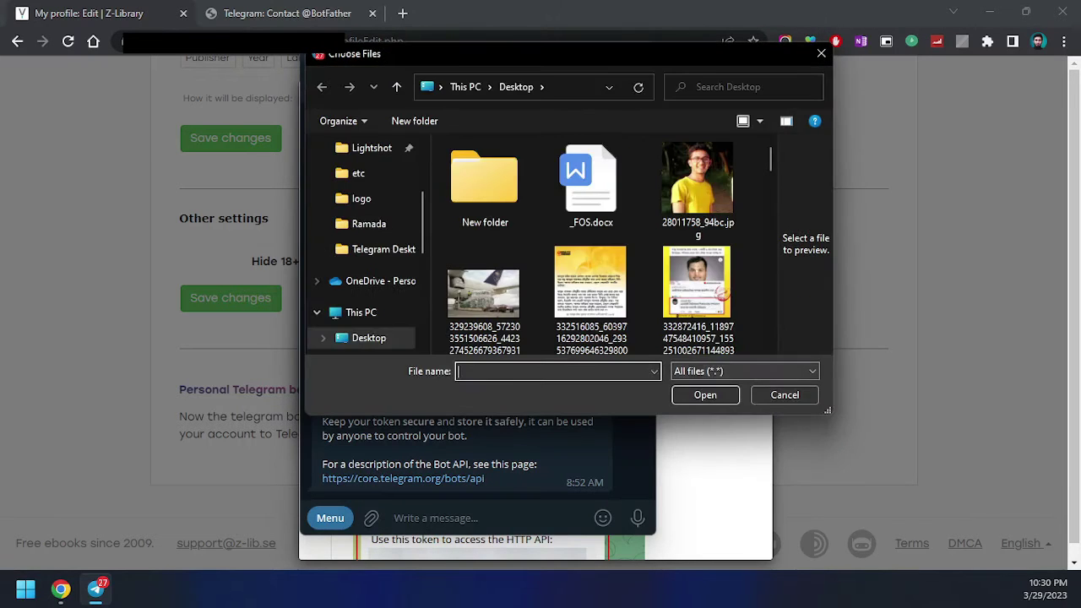
left_click(784, 395)
- Send /mybots to BotFather, choose the existing bot and copy its API token
left_click(330, 518)
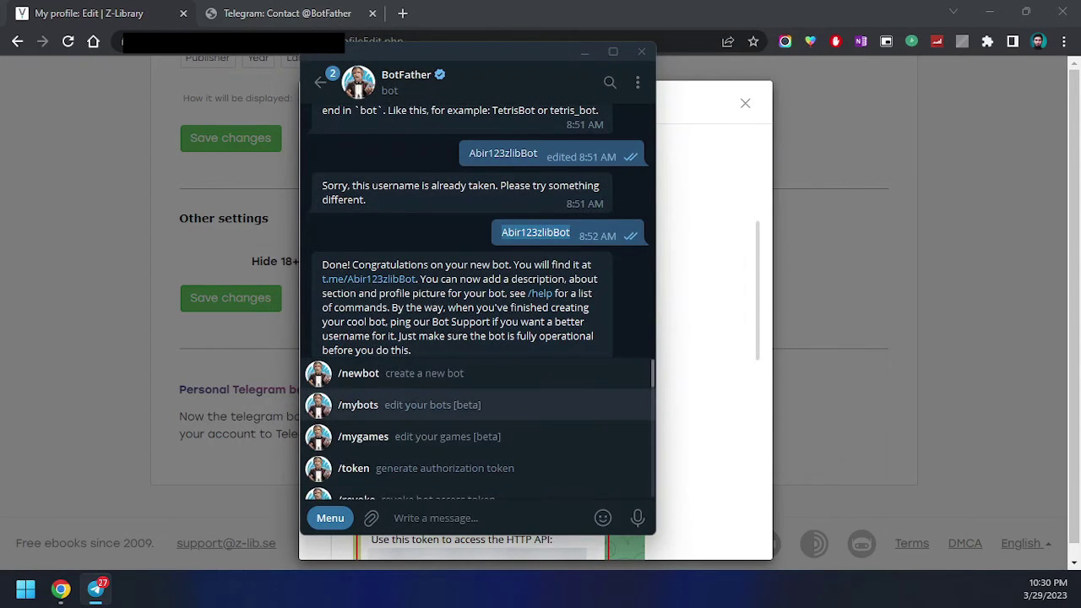
left_click(358, 404)
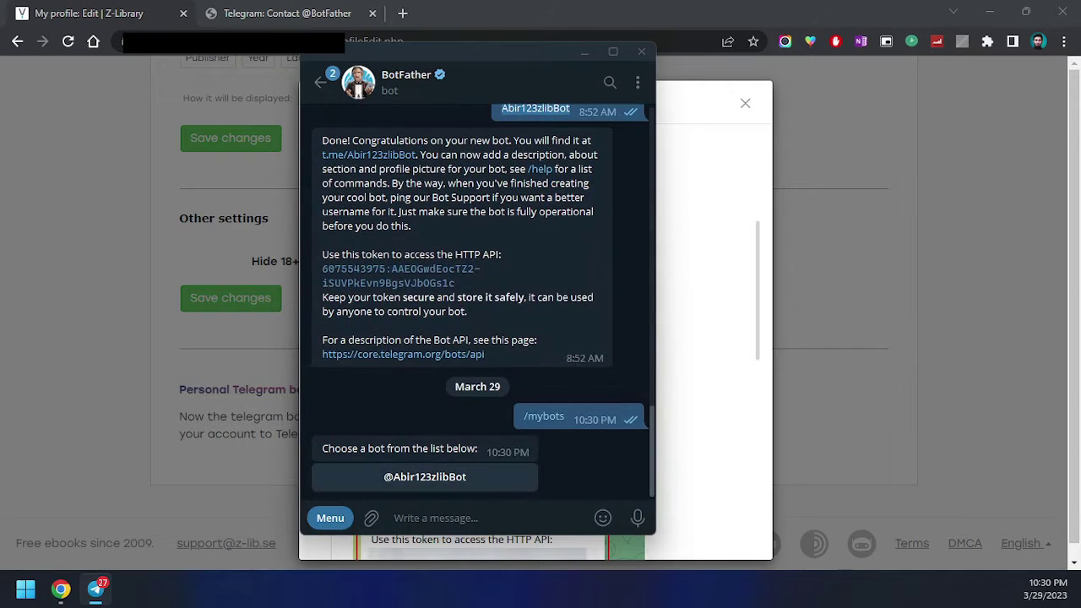
left_click(530, 483)
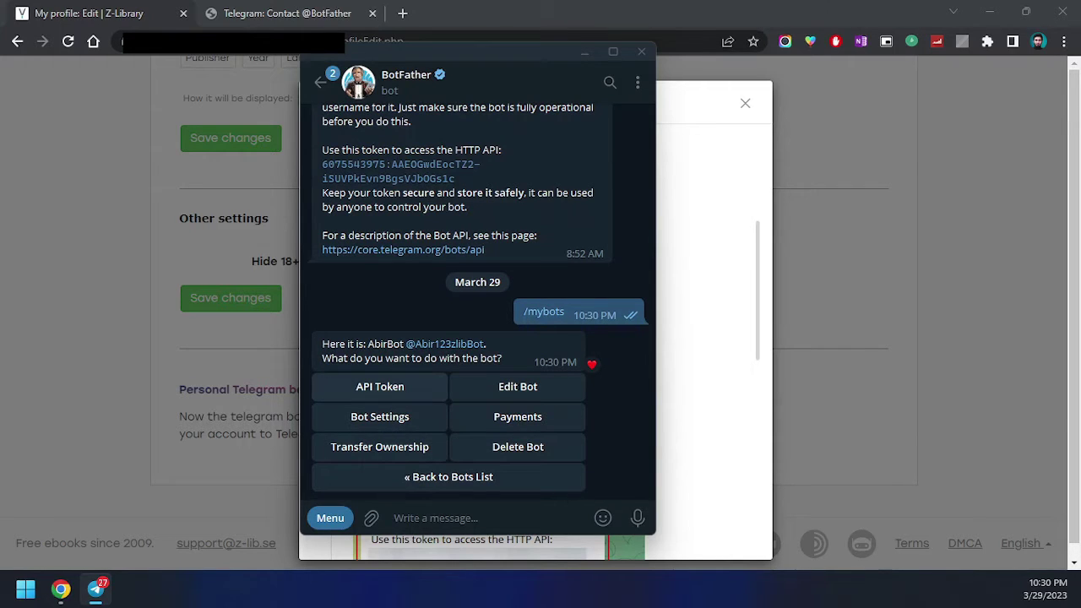
left_click(438, 392)
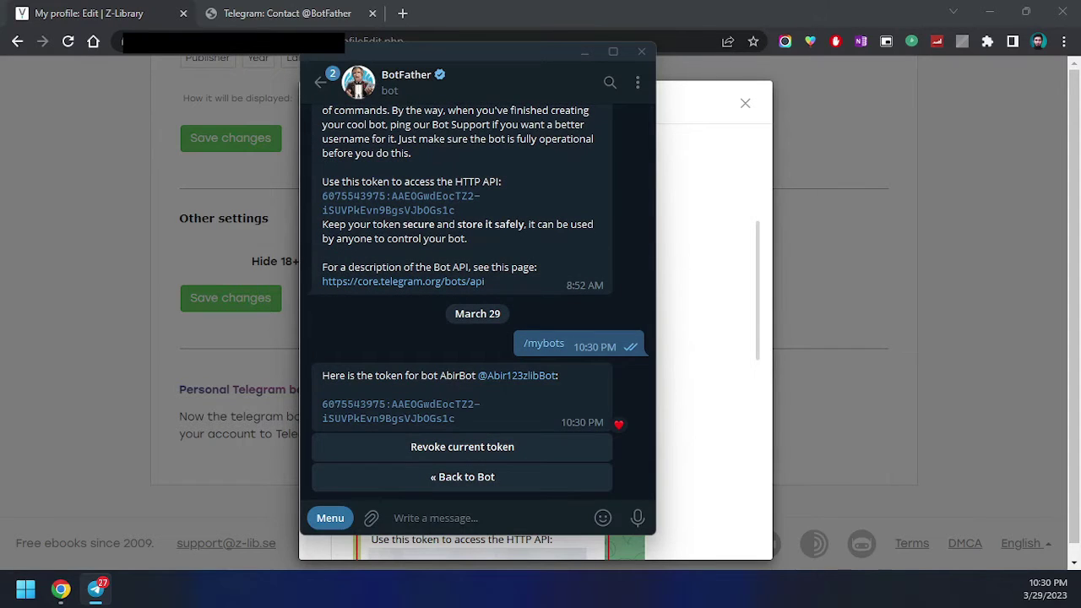
left_click_drag(456, 418, 322, 404)
key("ctrl+c")
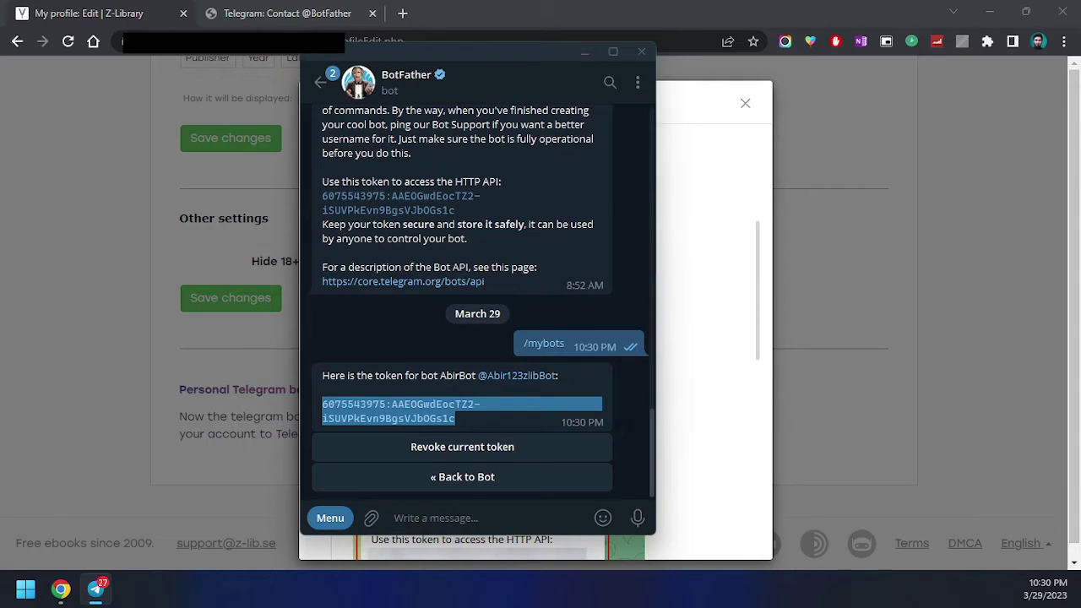
- Paste the bot's API token into step 5 of the connection guide in the browser and connect the bot
left_click(702, 406)
scroll(701, 406, "down", 5)
left_click(361, 421)
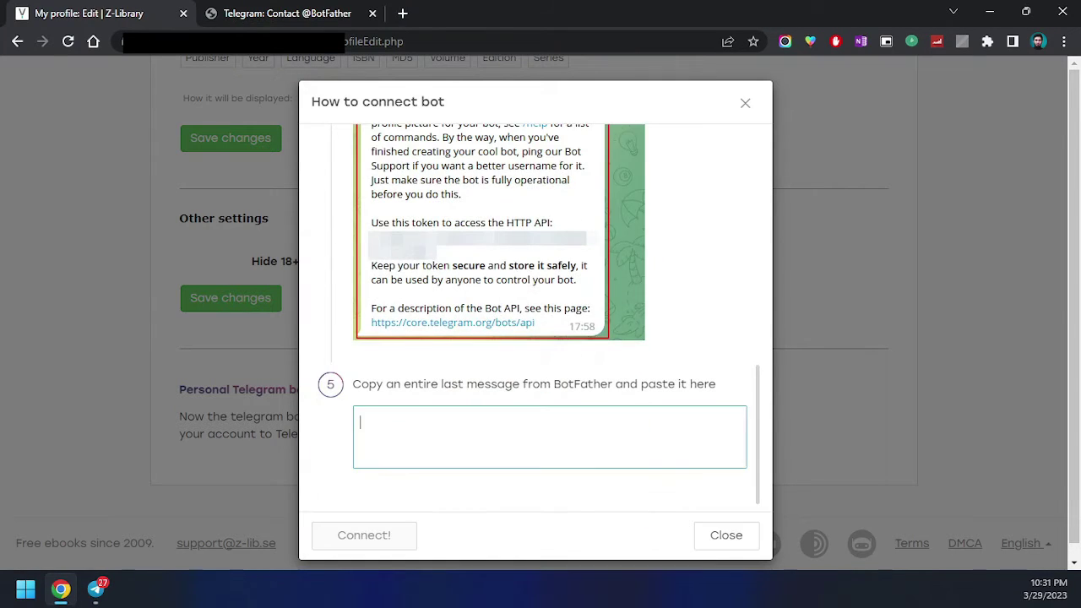
key("ctrl+v")
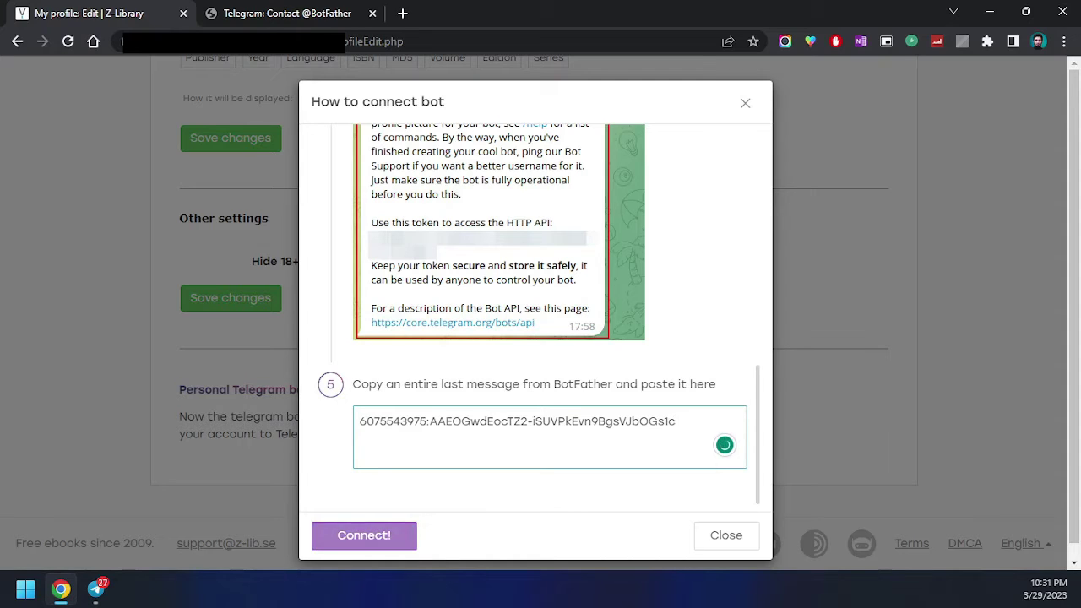
left_click(363, 536)
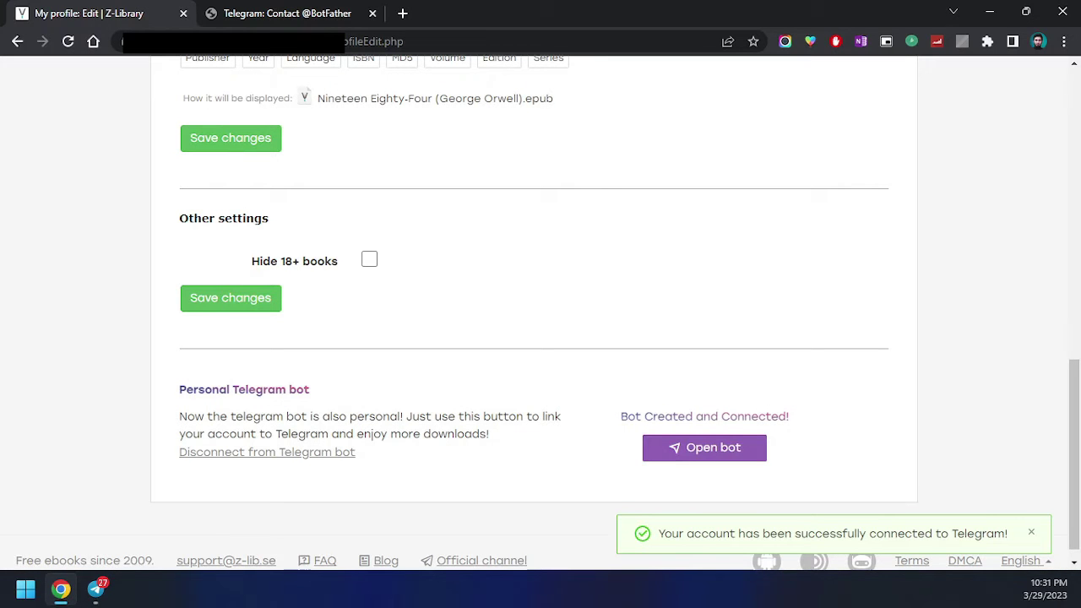
- Switch to Telegram, open the personal bot's chat and send it the search term "books"
left_click(96, 590)
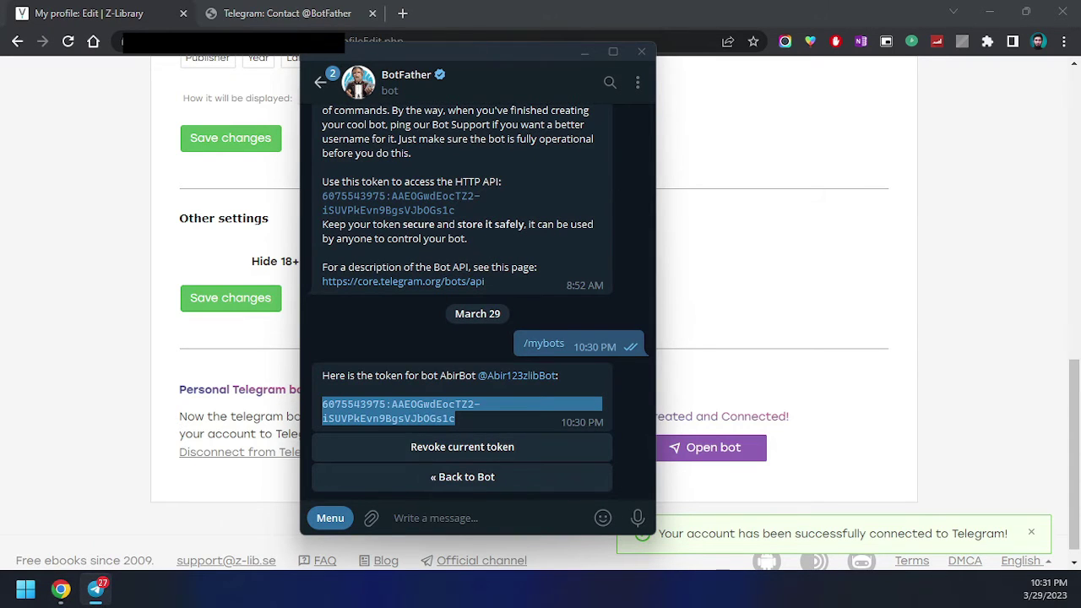
key("Escape")
left_click(494, 128)
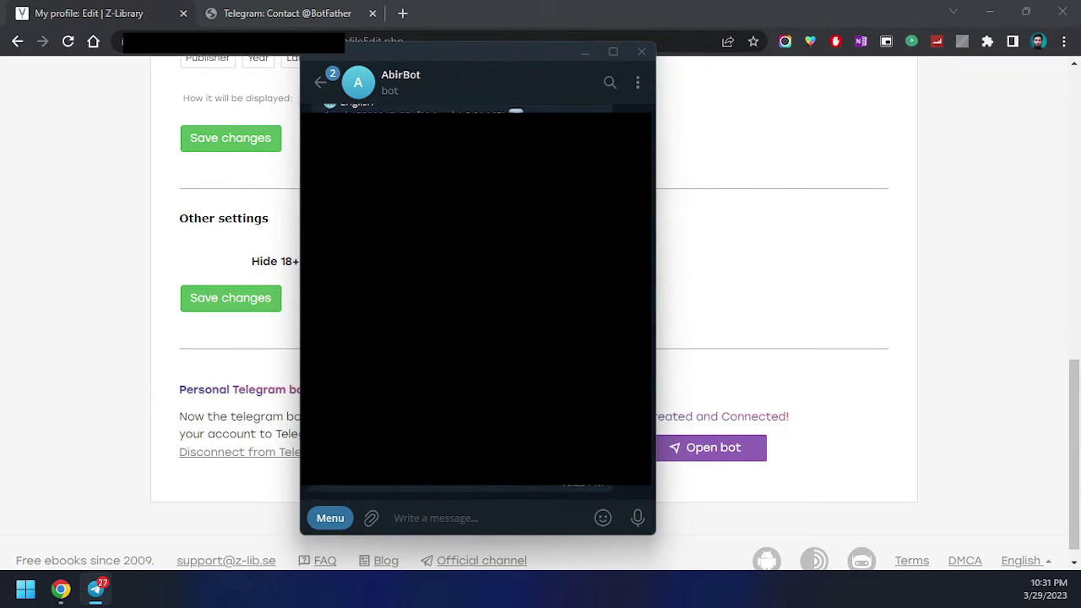
type("books")
key("Return")
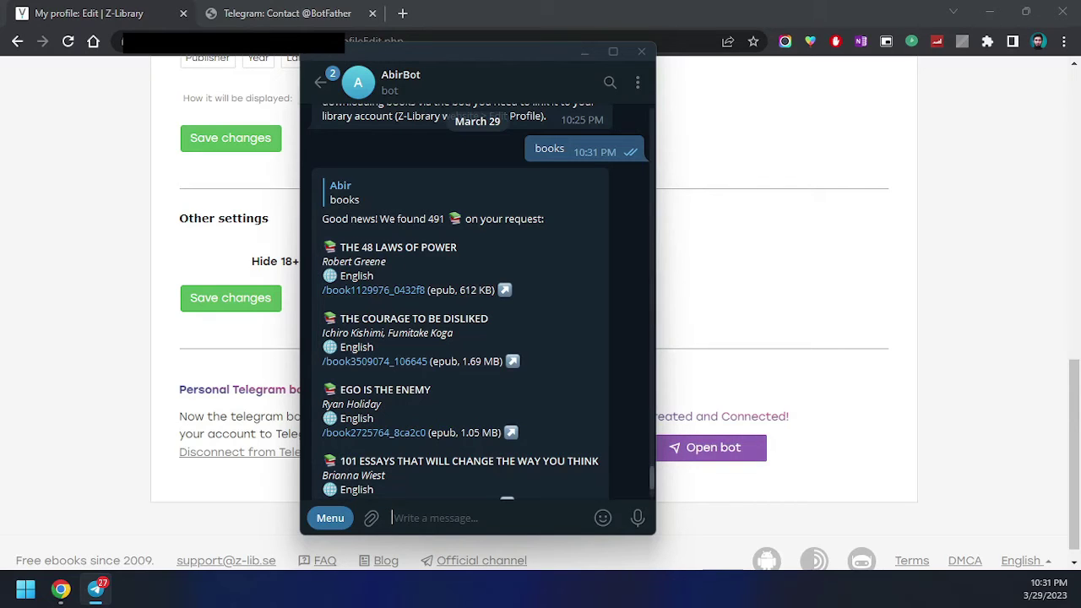
- Request the EPUB of The 48 Laws of Power from the bot's search results and open the file in WPS Office
scroll(478, 304, "down", 1)
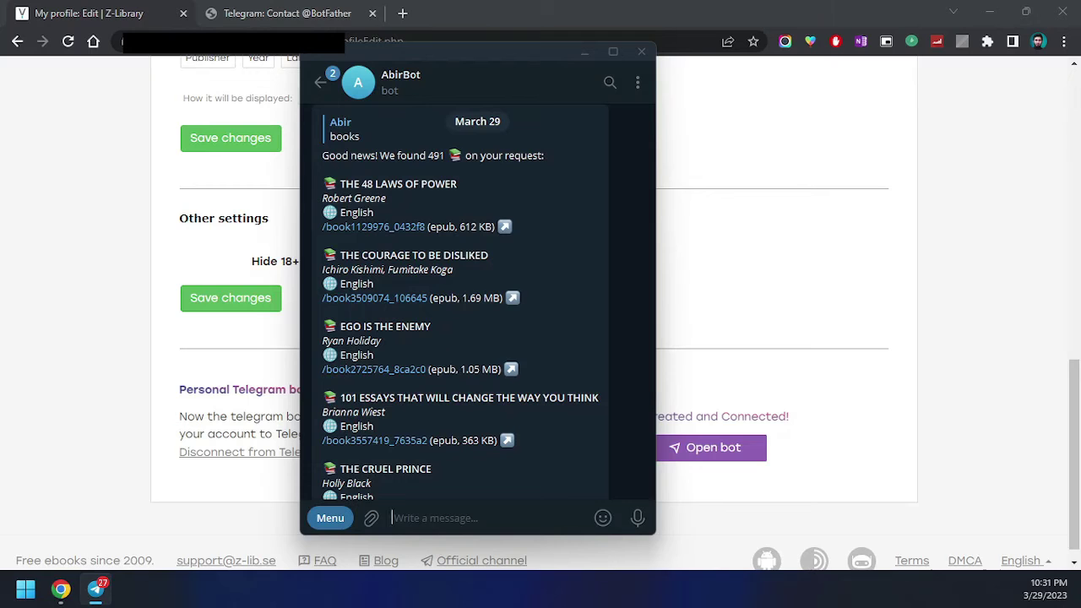
scroll(478, 304, "down", 1)
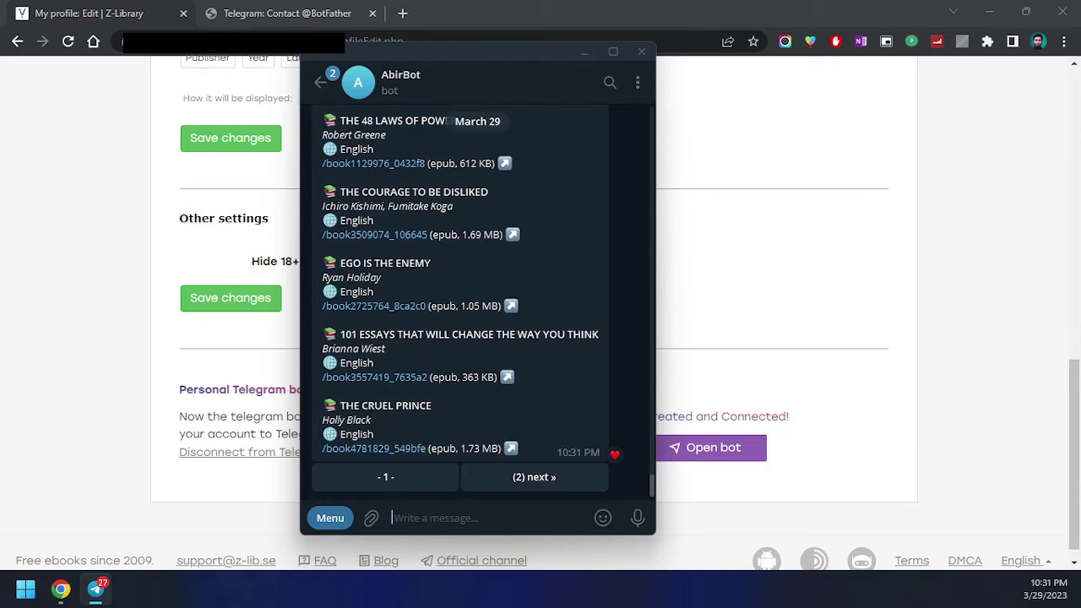
scroll(477, 304, "up", 3)
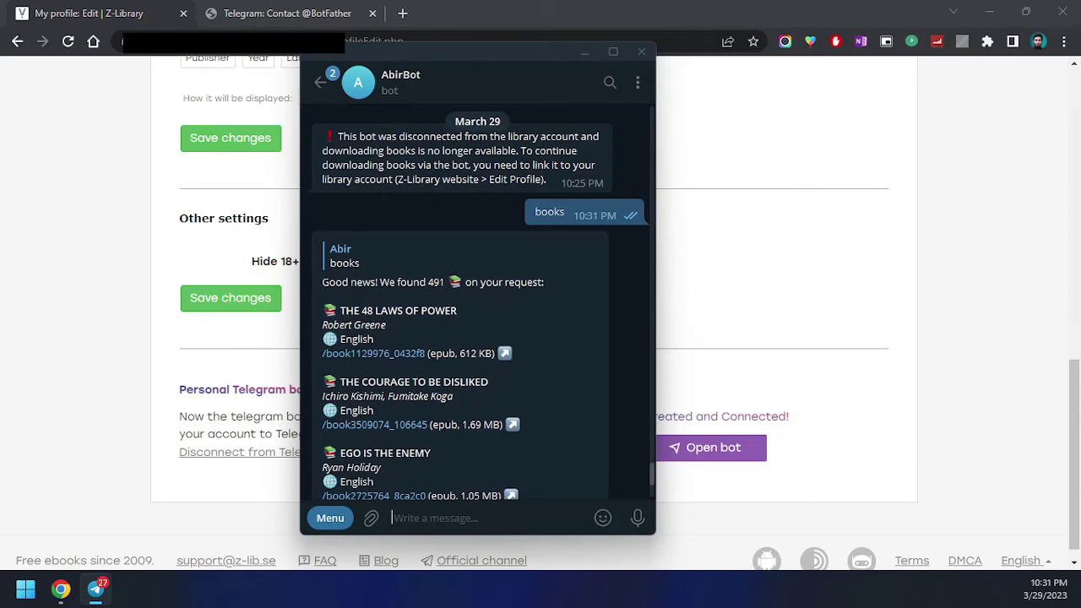
scroll(477, 305, "down", 3)
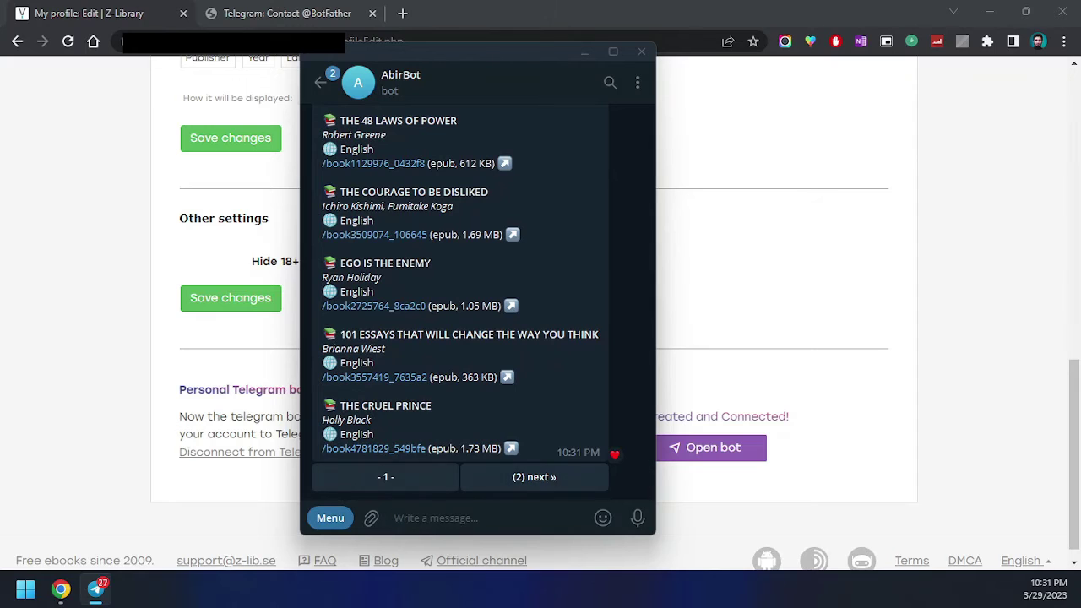
scroll(477, 304, "up", 1)
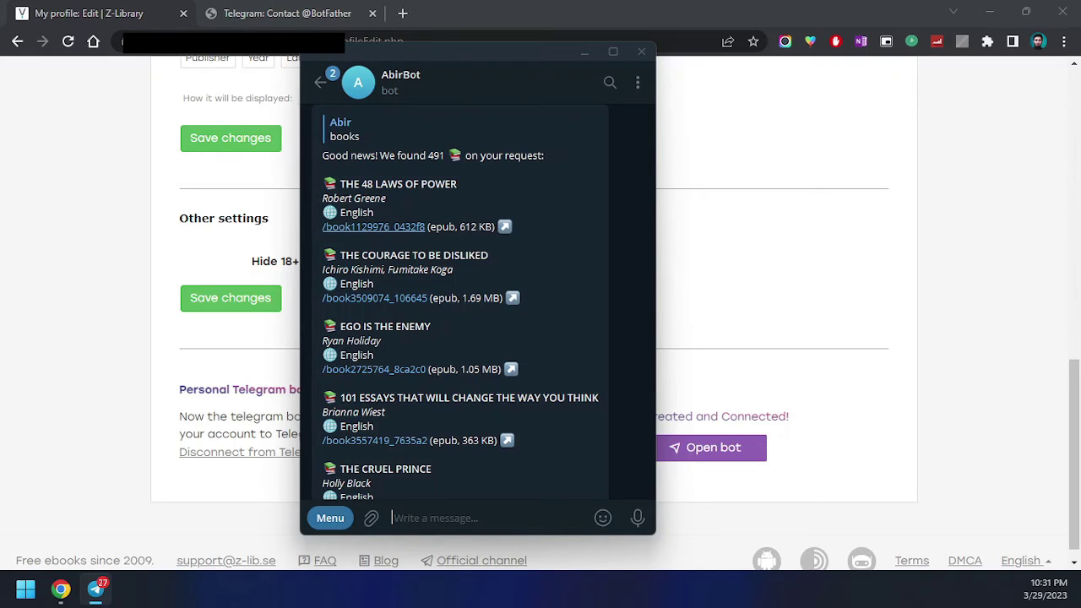
left_click(374, 227)
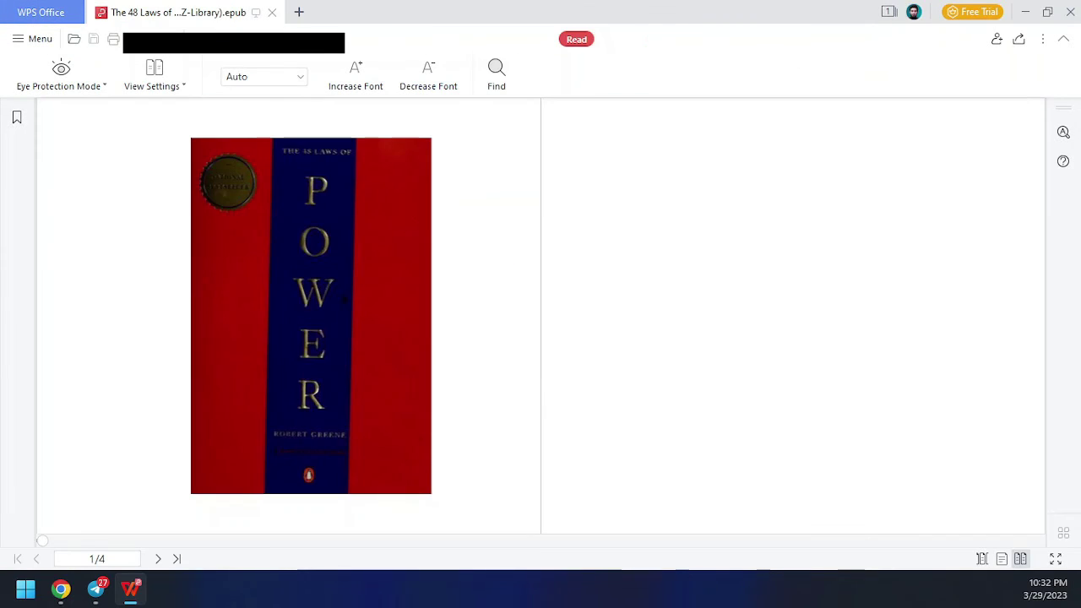
- Page through the opening laws of the e-book to check its contents, and close WPS Office
scroll(344, 299, "down", 1)
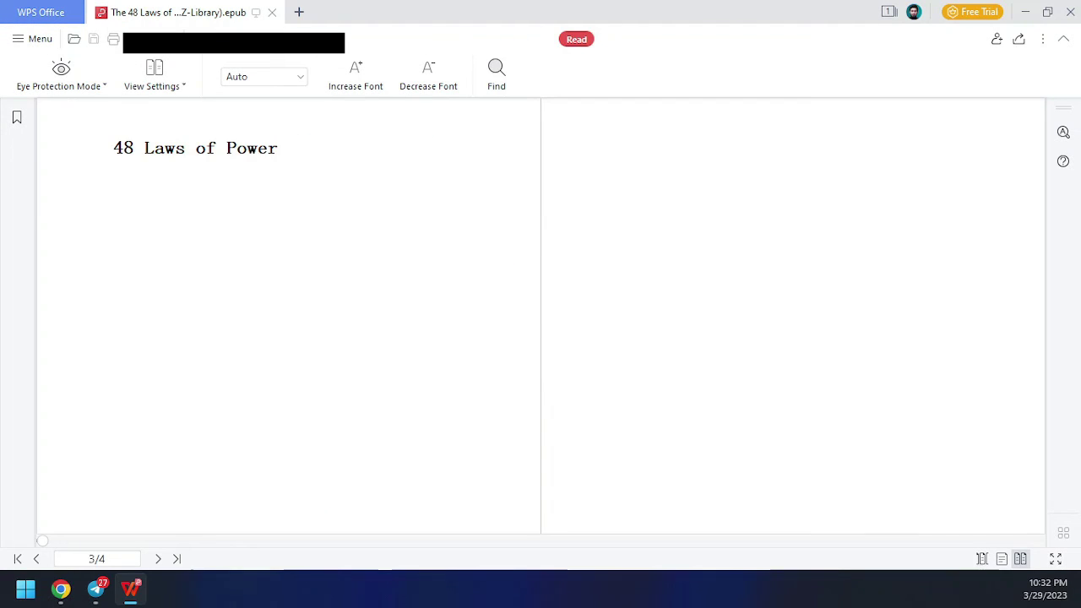
scroll(343, 299, "down", 1)
key("Right")
key("Right")
key("Right")
key("Right")
key("Right")
key("Right")
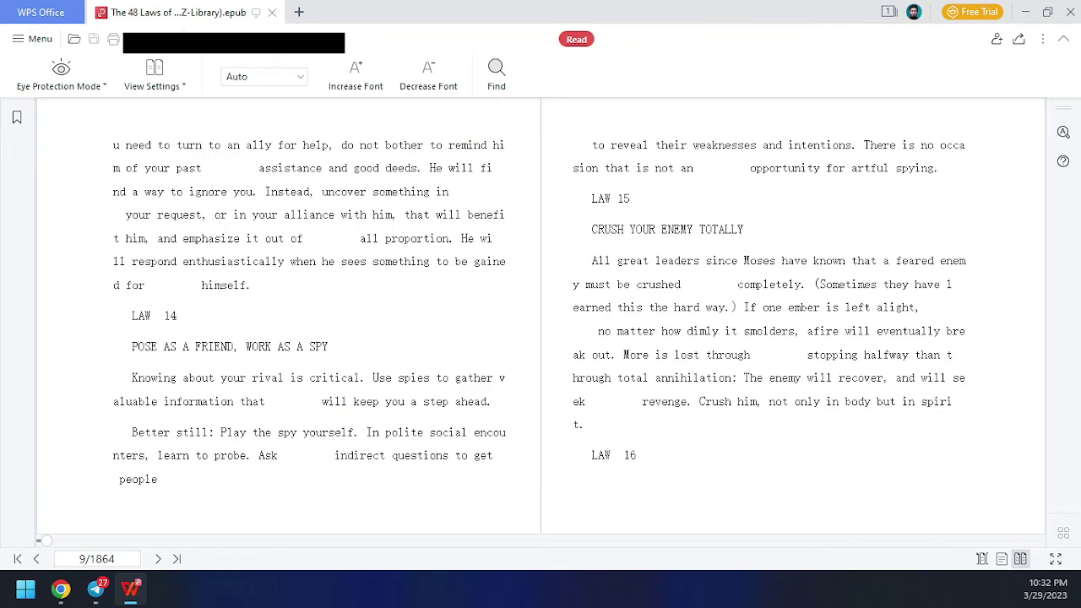
key("Right")
key("Right")
key("Right")
key("Right")
key("Right")
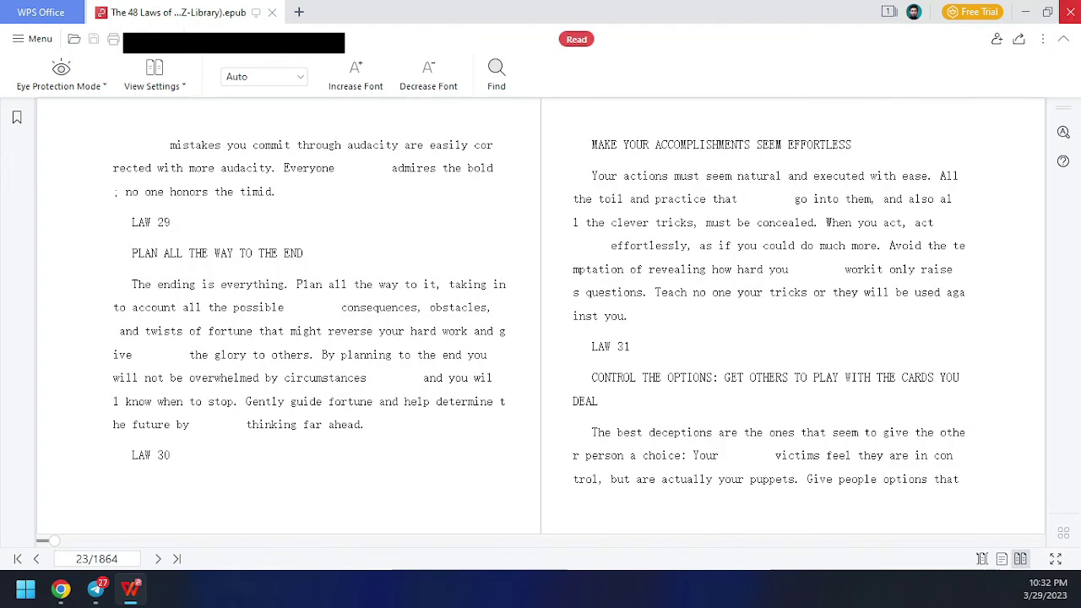
left_click(1070, 12)
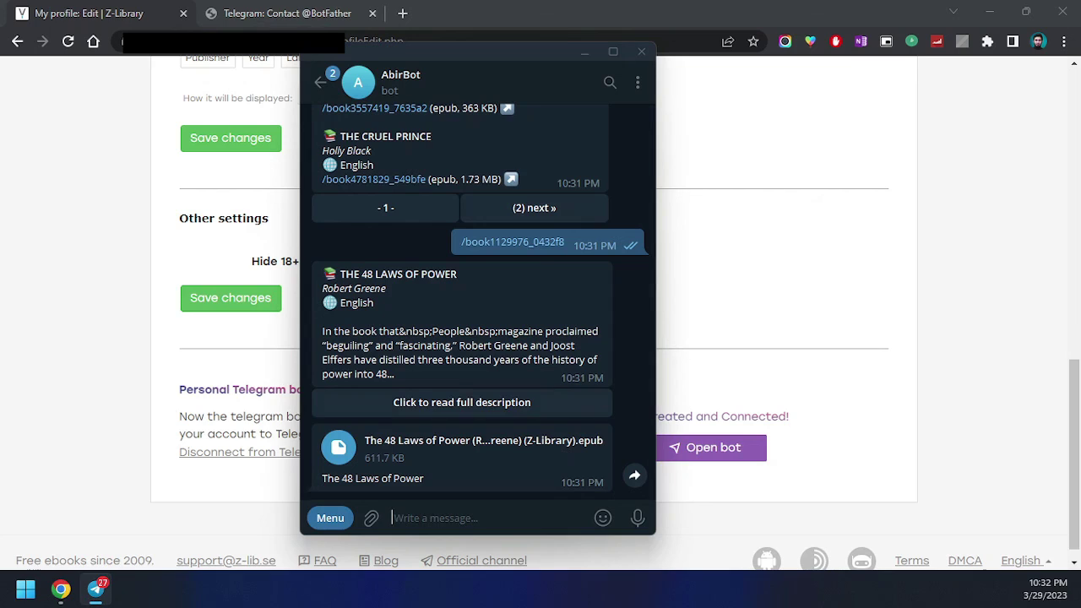